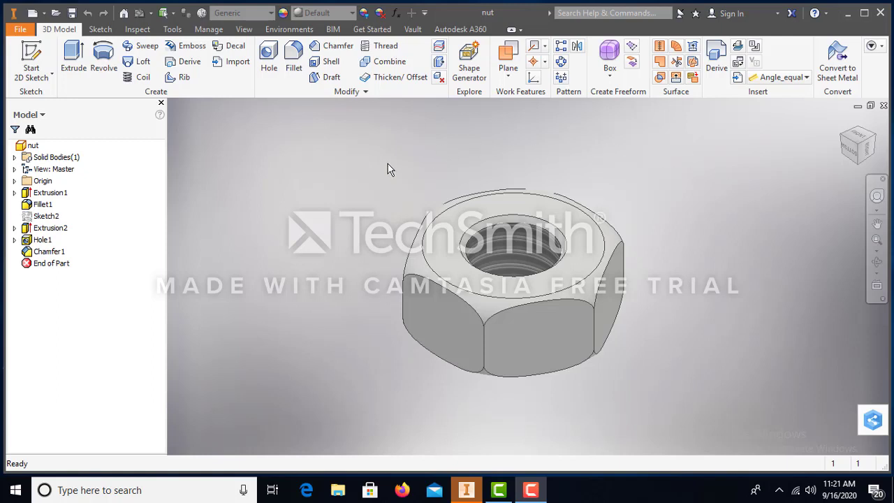
# - Create a new metric part file from the Standard (mm).ipt template
pyautogui.scroll(1, 614, 255)
pyautogui.scroll(-2, 610, 261)
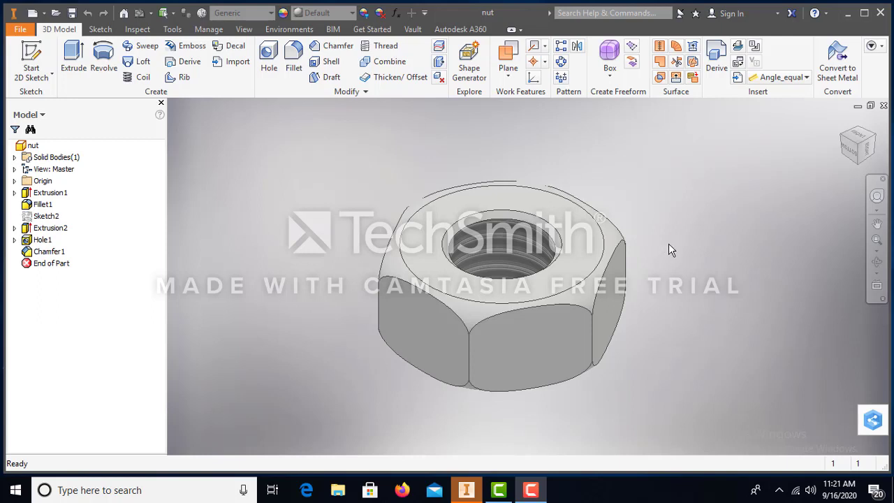
pyautogui.click(31, 12)
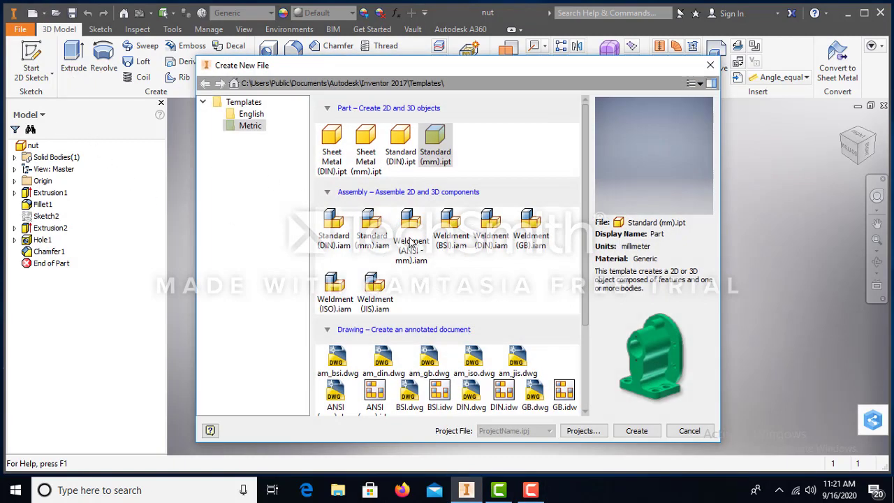
pyautogui.click(434, 158)
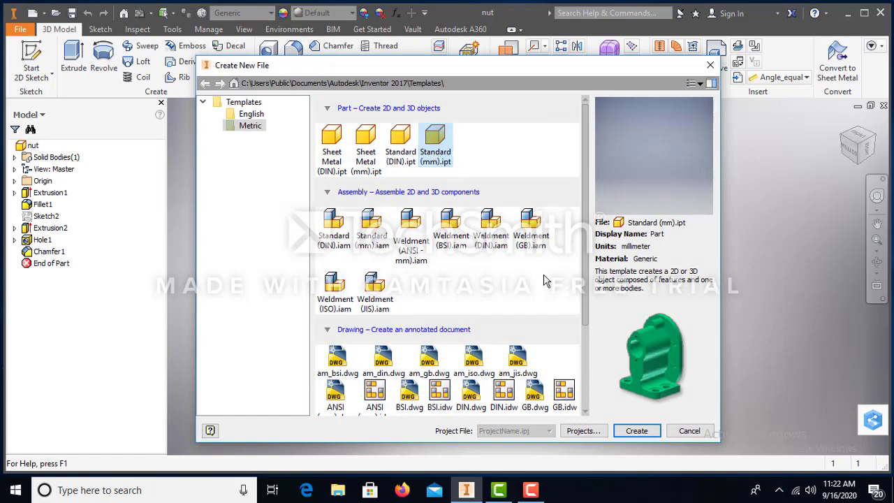
pyautogui.click(636, 431)
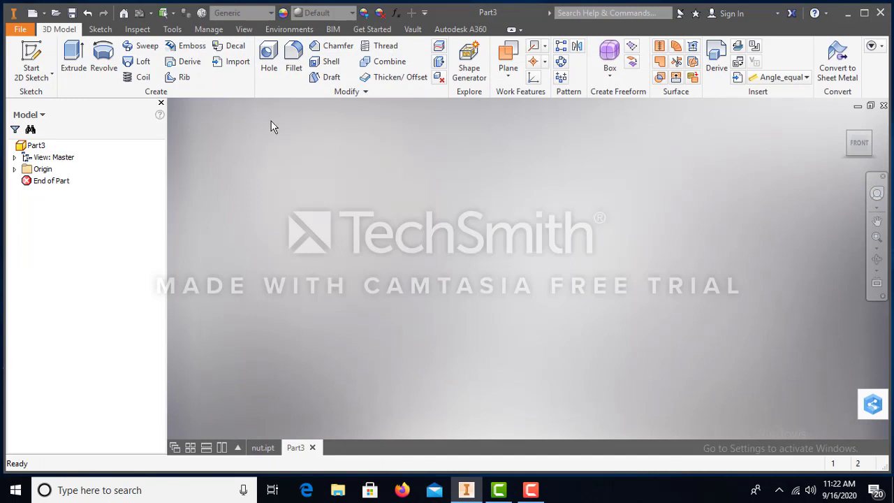
# - Sketch a 20 mm diameter circle centred on the origin on the front (XY) plane and finish the sketch
pyautogui.click(100, 30)
pyautogui.click(105, 55)
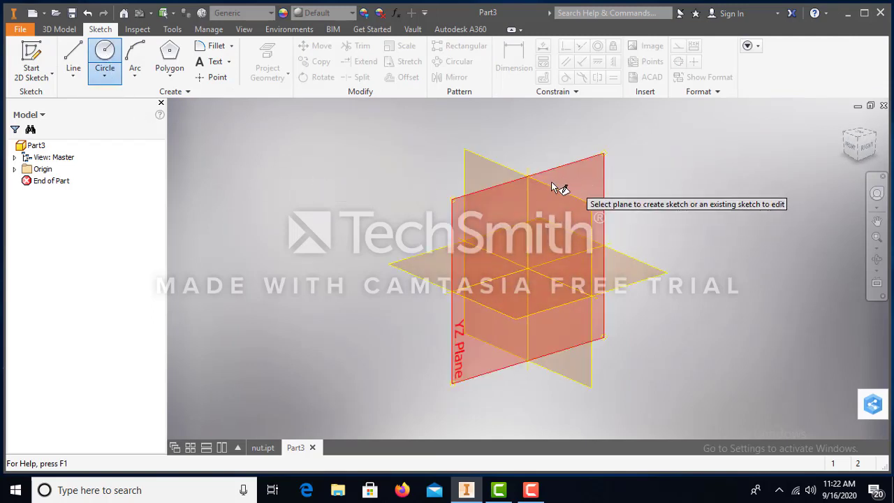
pyautogui.click(482, 173)
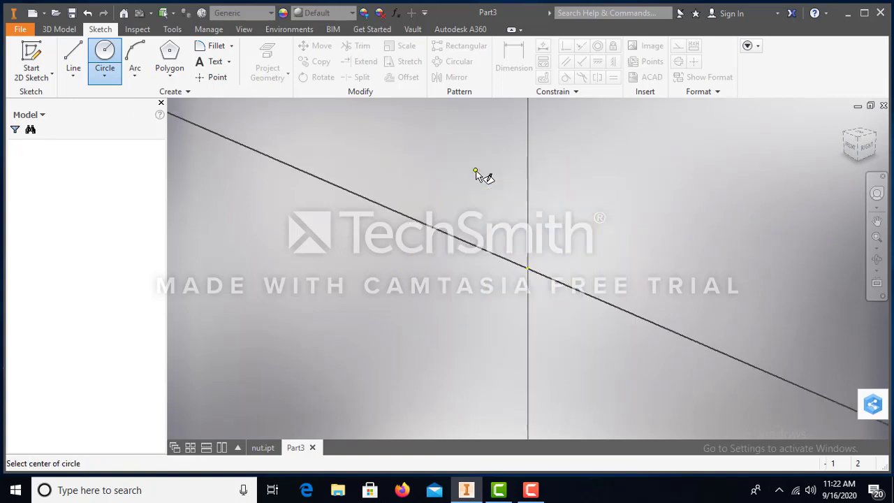
pyautogui.click(528, 268)
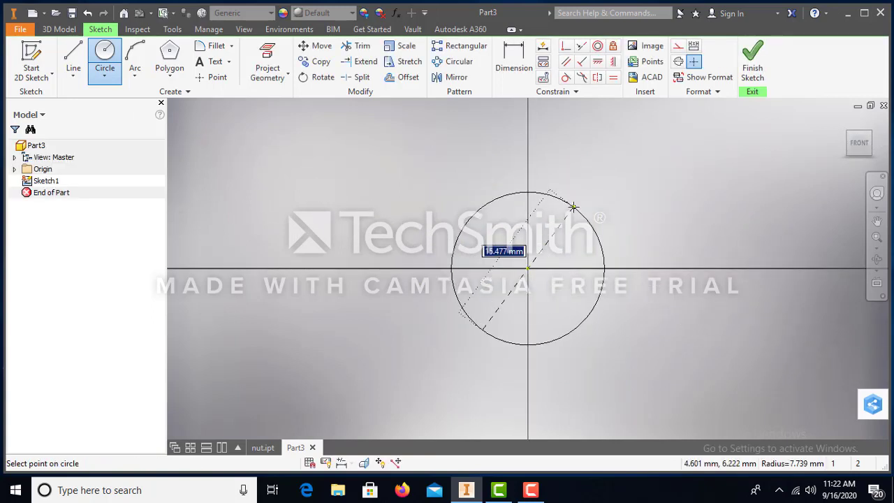
pyautogui.write('20')
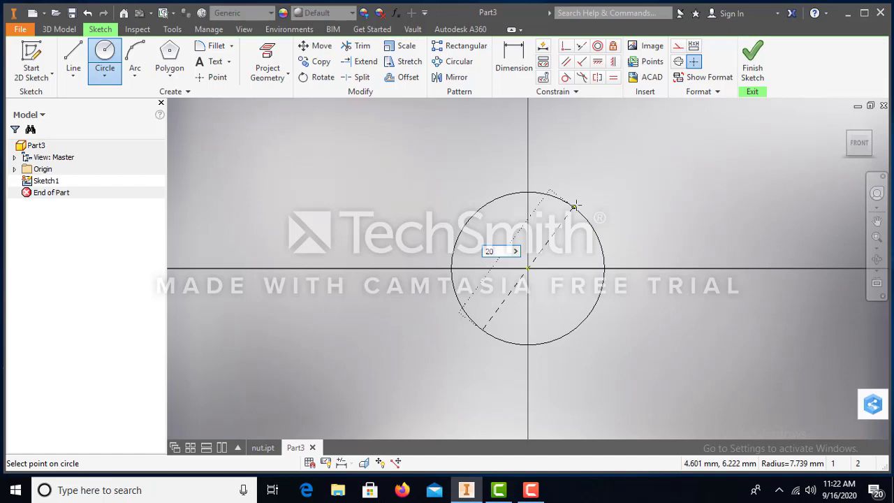
pyautogui.press('Return')
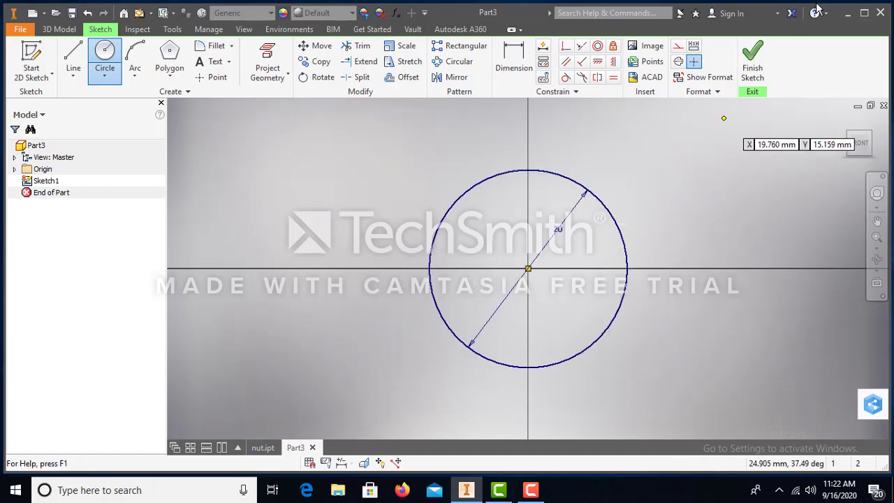
pyautogui.click(742, 75)
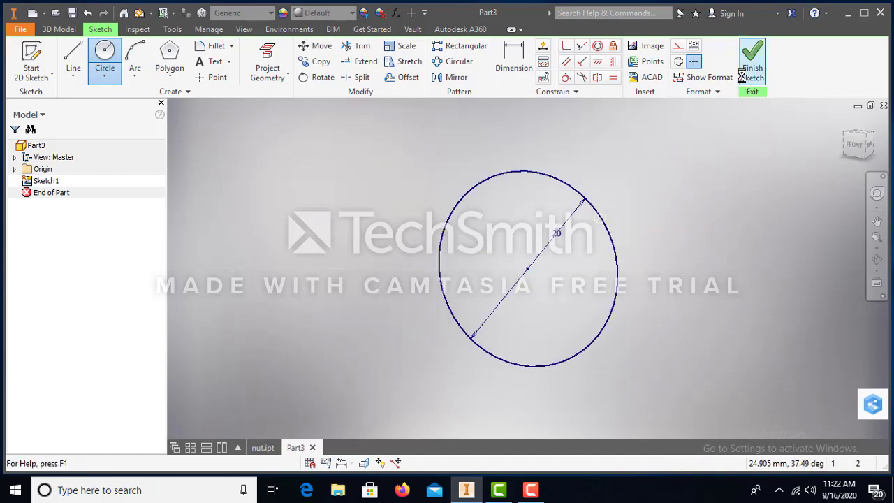
# - Extrude the circle 8 mm into a solid disc
pyautogui.click(68, 31)
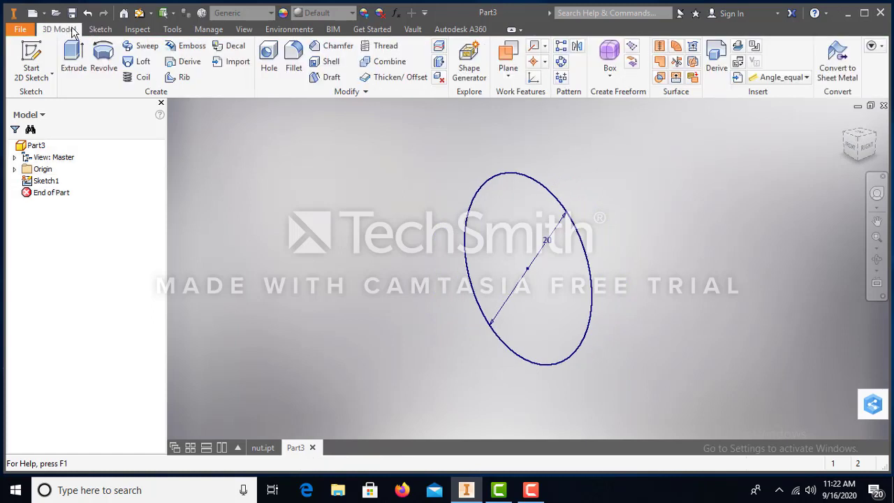
pyautogui.click(73, 61)
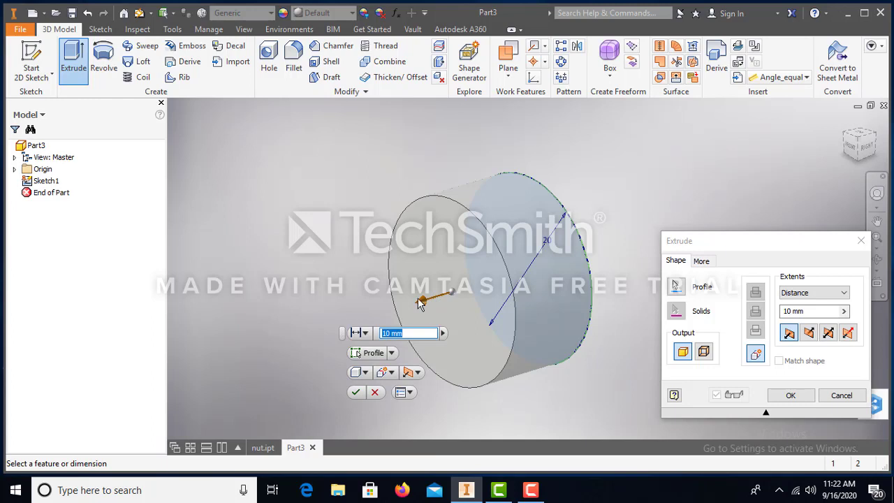
pyautogui.write('8')
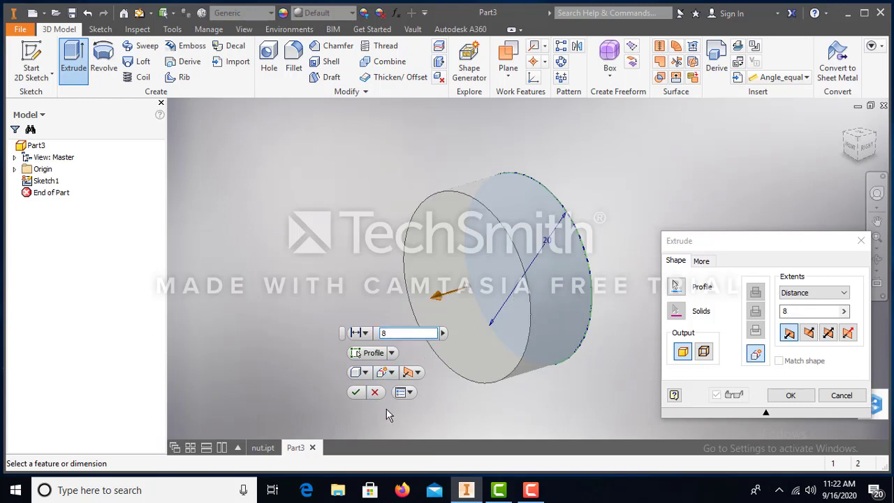
pyautogui.click(356, 393)
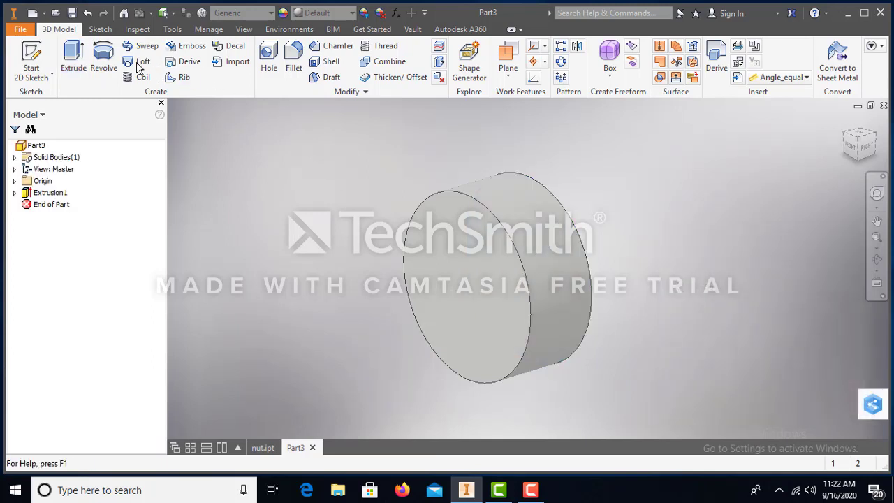
# - Fillet the front and back circular edges of the disc with a 2 mm radius
pyautogui.click(294, 61)
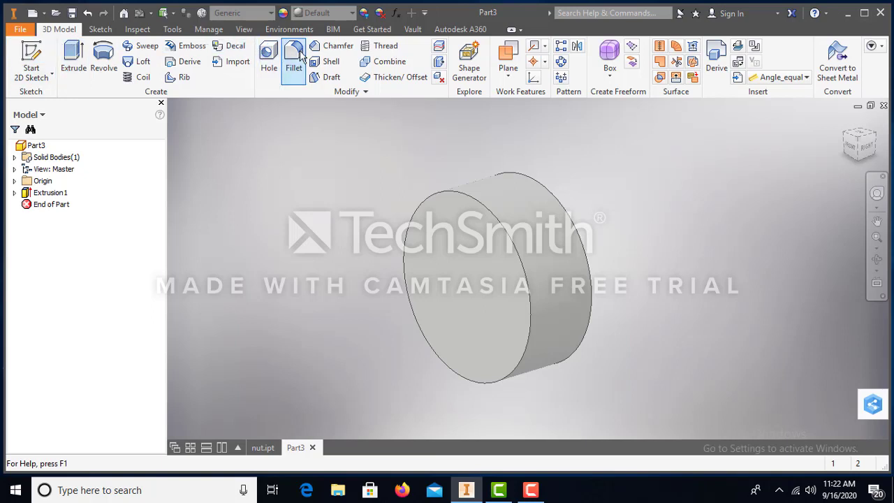
pyautogui.click(490, 218)
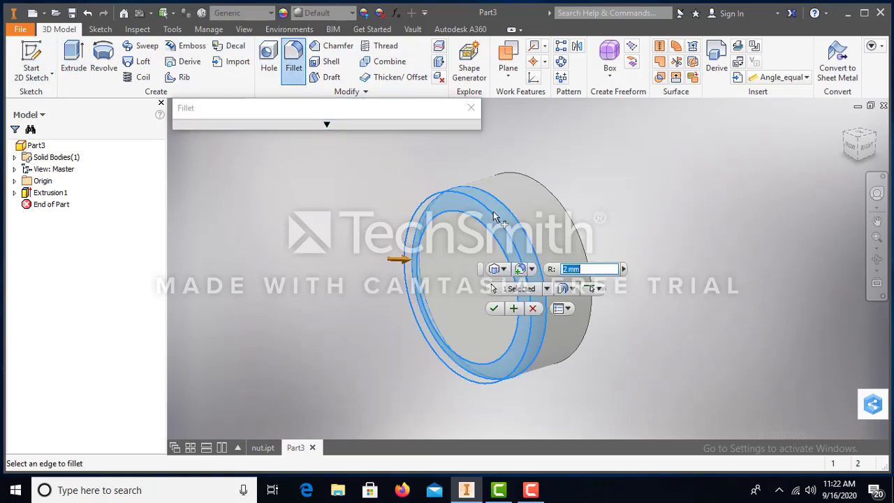
pyautogui.click(567, 214)
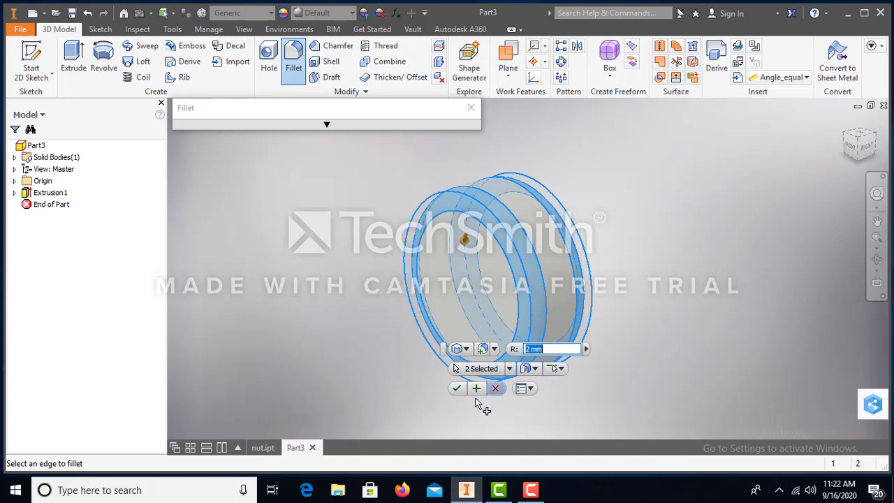
pyautogui.click(456, 388)
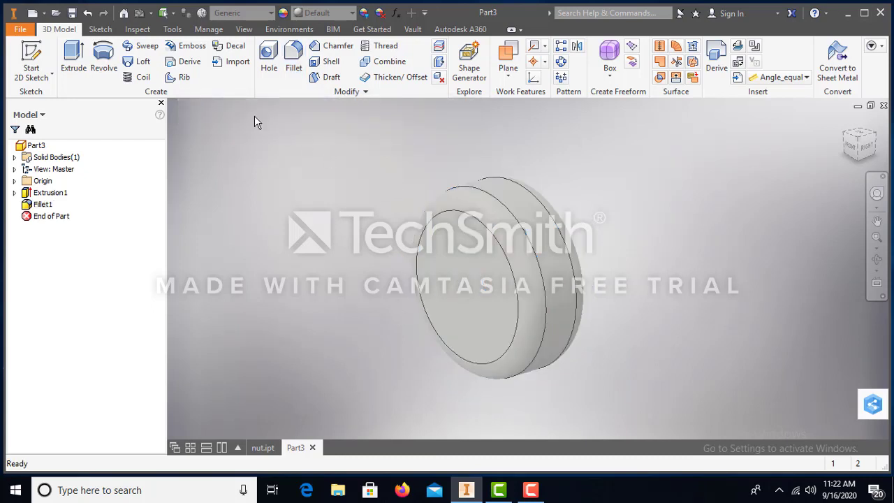
# - Sketch an inscribed six-sided polygon on the disc's front face, centred on the origin with a corner on the outer circle, and finish the sketch
pyautogui.click(99, 30)
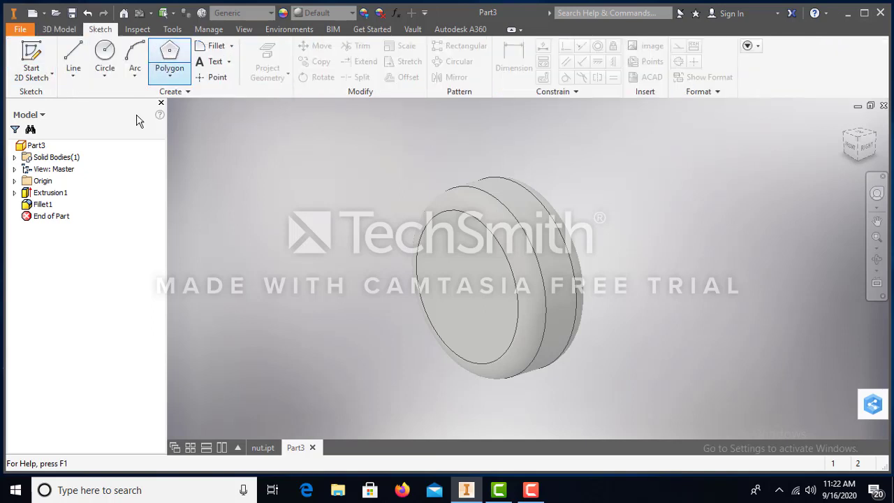
pyautogui.click(482, 248)
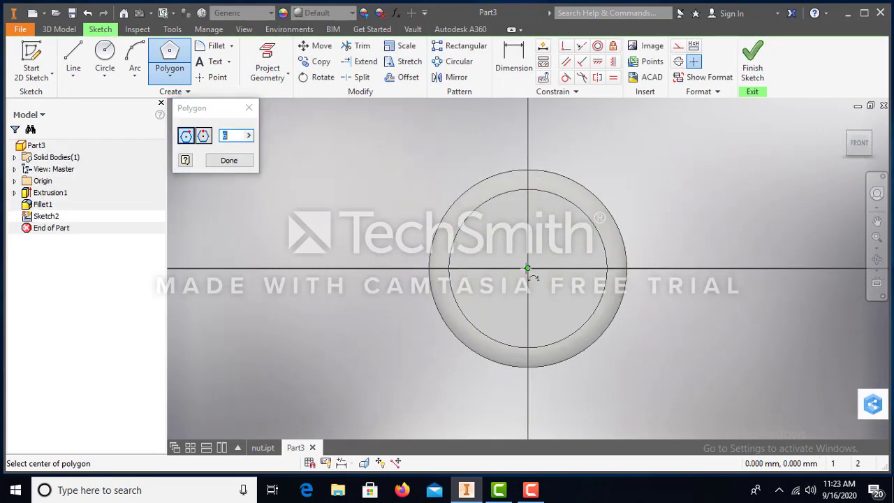
pyautogui.click(527, 268)
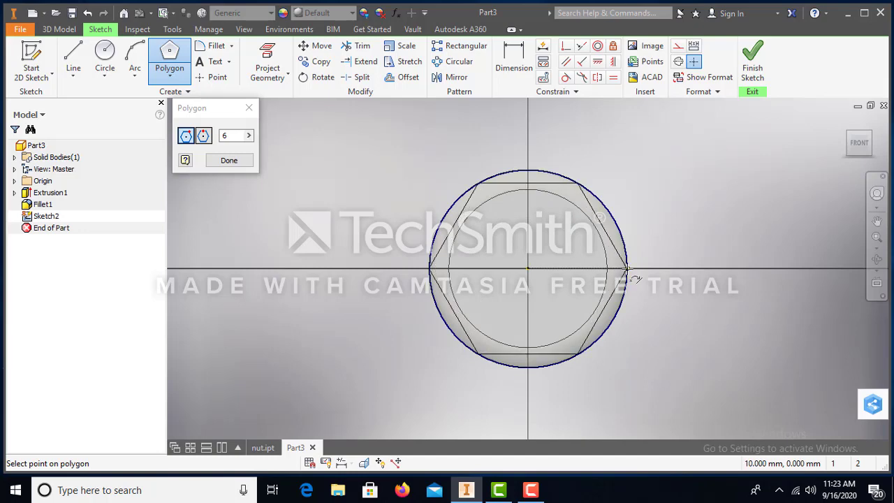
pyautogui.click(627, 268)
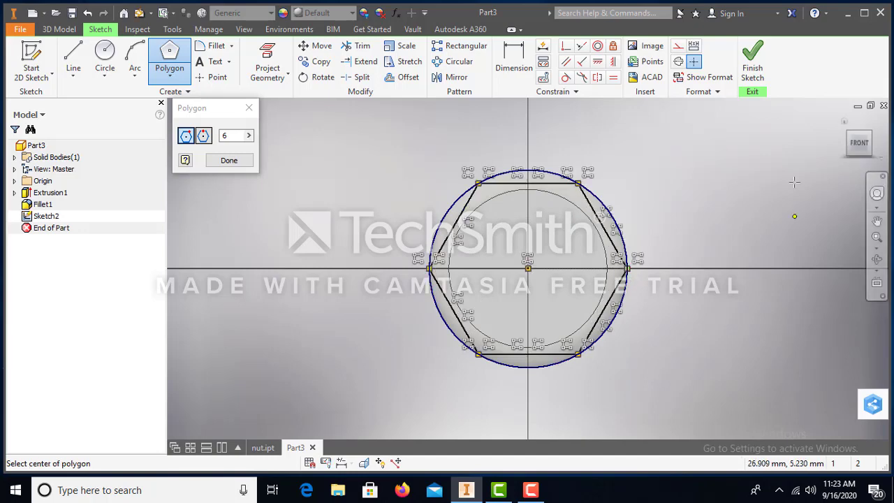
pyautogui.click(754, 81)
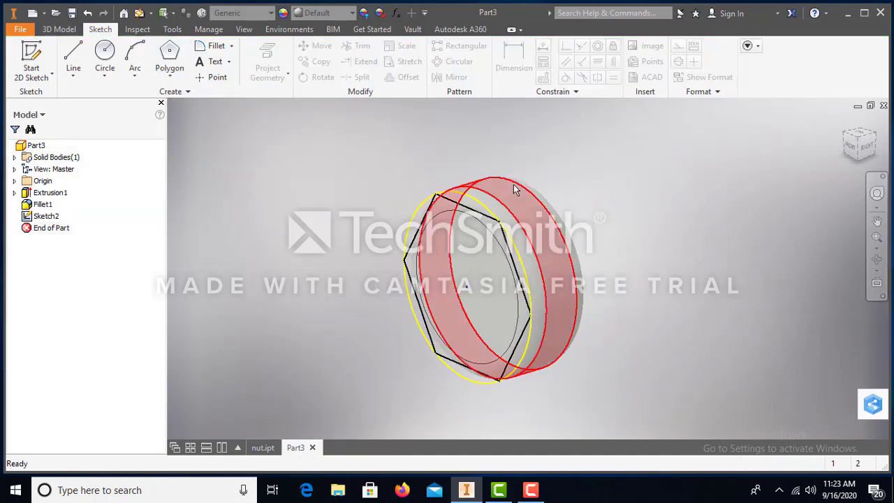
# - Extrude the hexagon 8 mm back through the disc with the Intersect operation to form the nut's hexagonal body
pyautogui.click(65, 30)
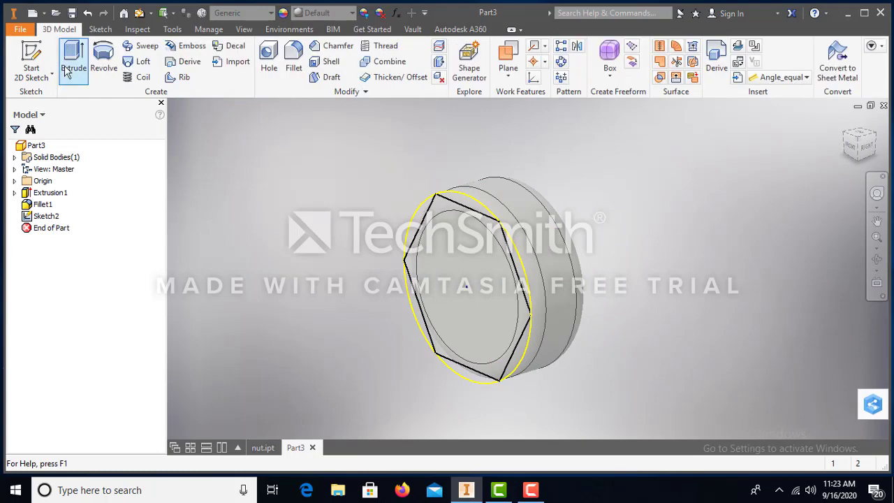
pyautogui.click(72, 58)
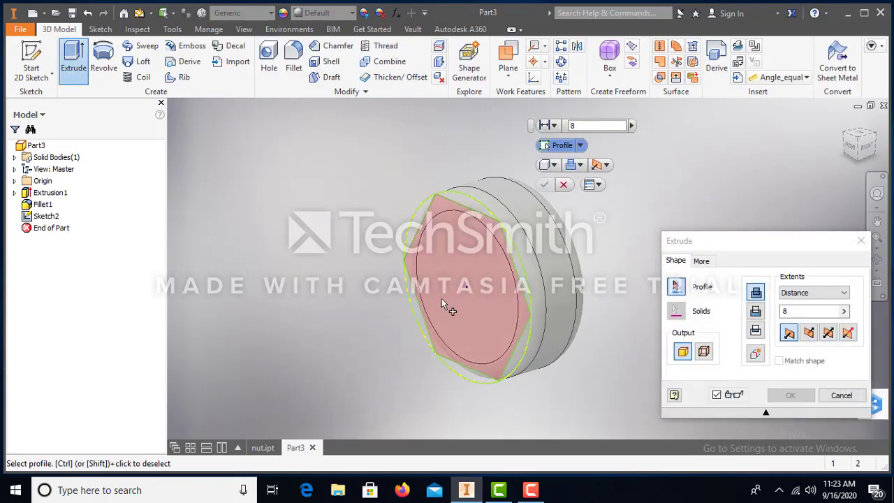
pyautogui.click(441, 298)
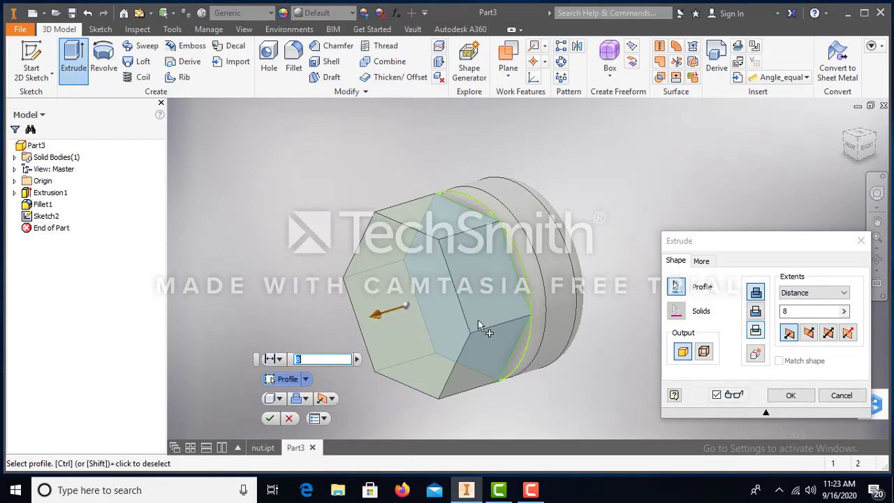
pyautogui.moveTo(377, 318); pyautogui.dragTo(517, 300)
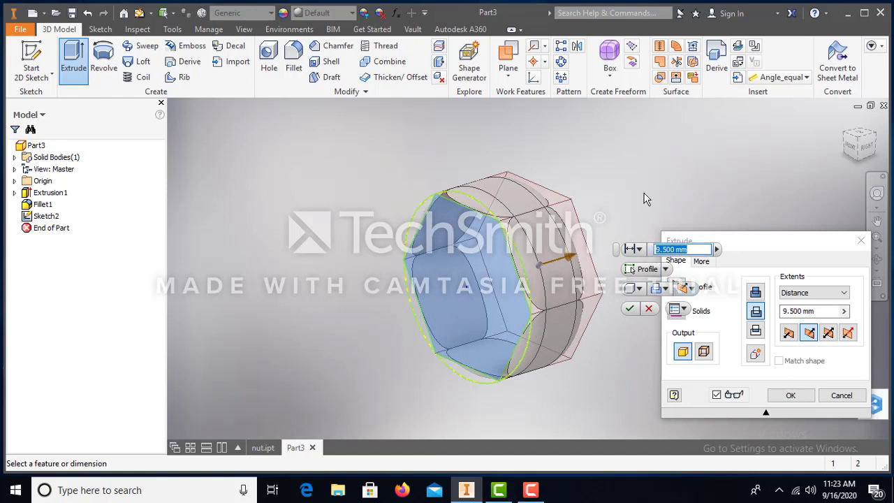
pyautogui.write('8')
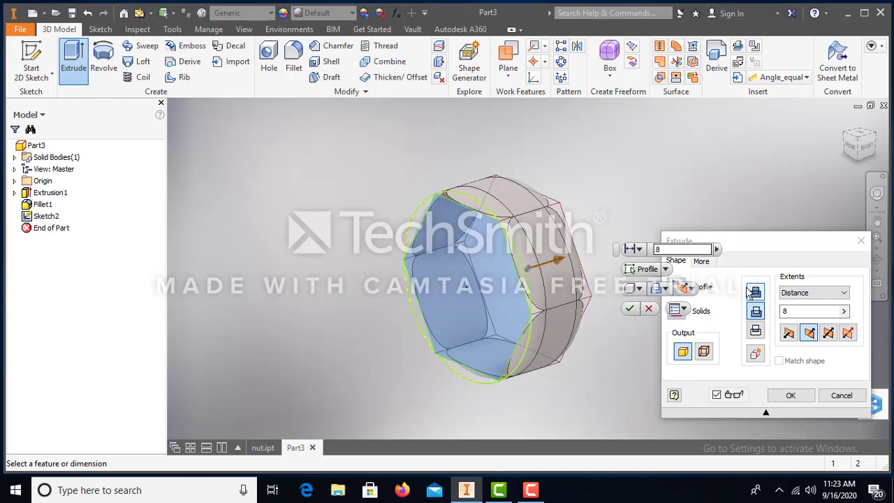
pyautogui.click(757, 332)
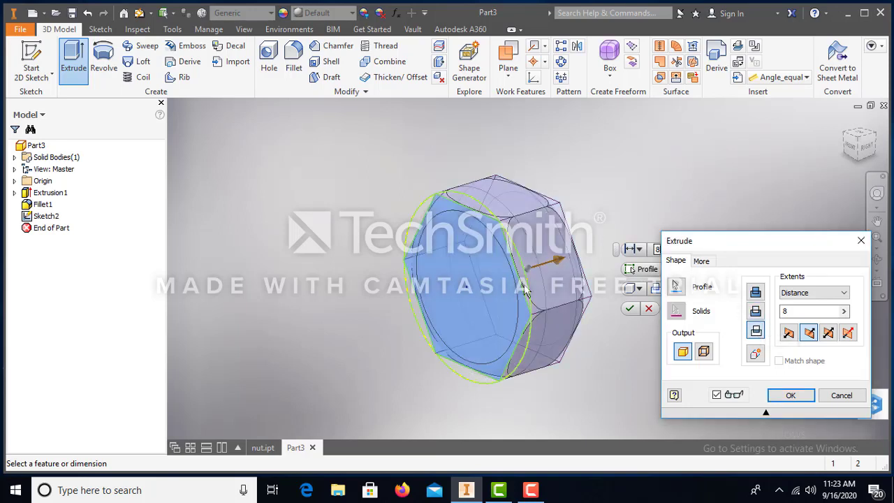
pyautogui.click(790, 396)
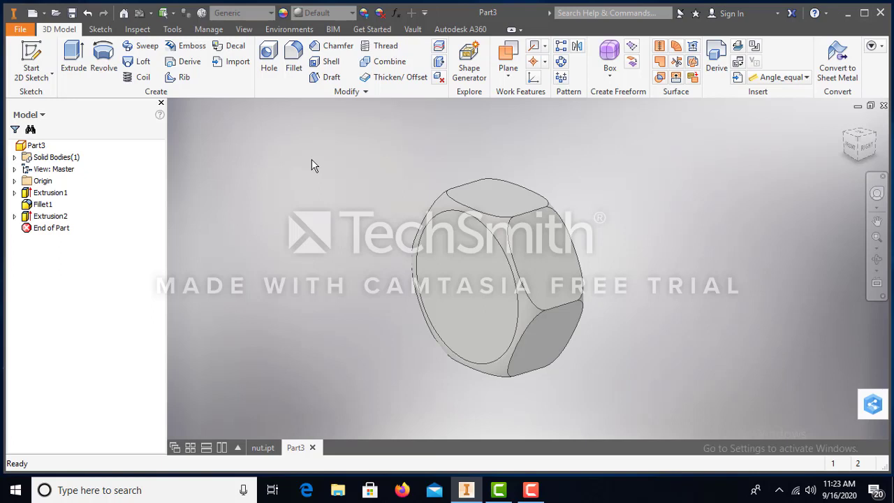
# - Place a sketch point at the centre of the nut's front face and finish the sketch
pyautogui.click(103, 30)
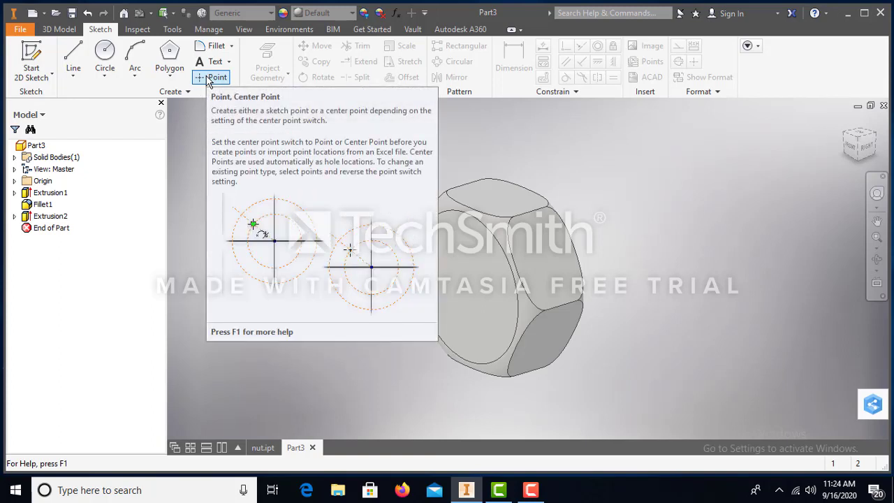
pyautogui.click(209, 79)
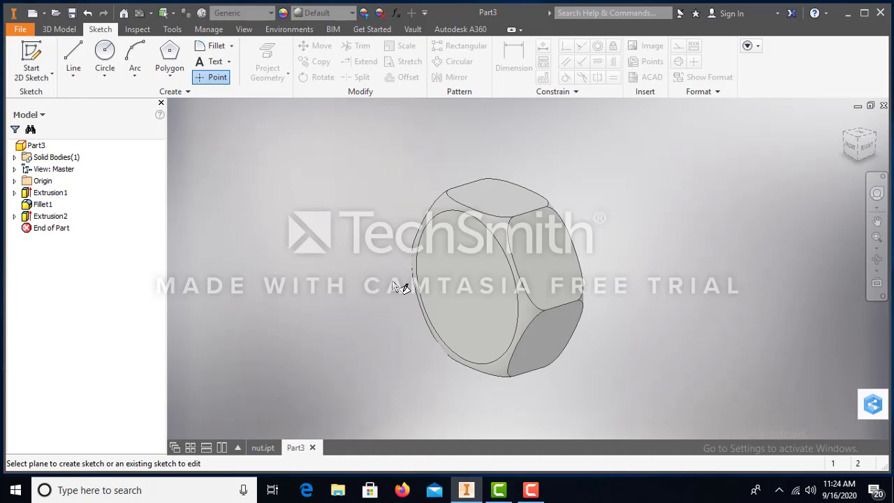
pyautogui.click(480, 259)
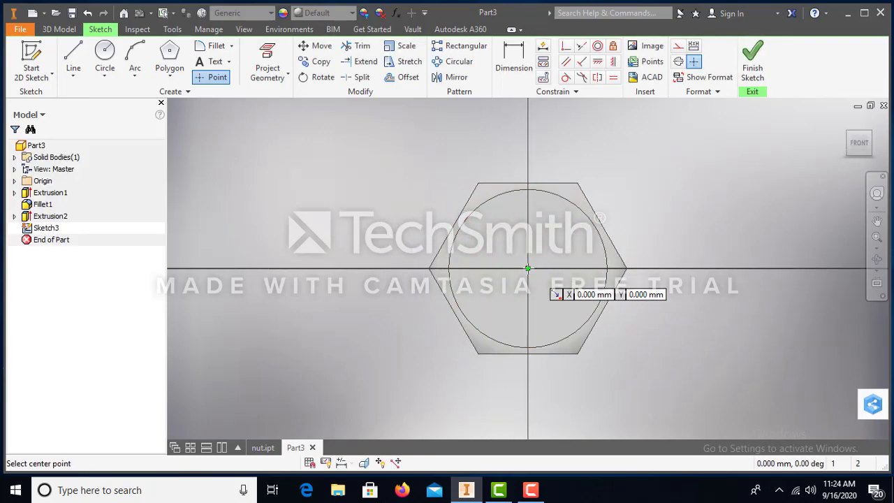
pyautogui.click(752, 81)
pyautogui.scroll(5, 479, 305)
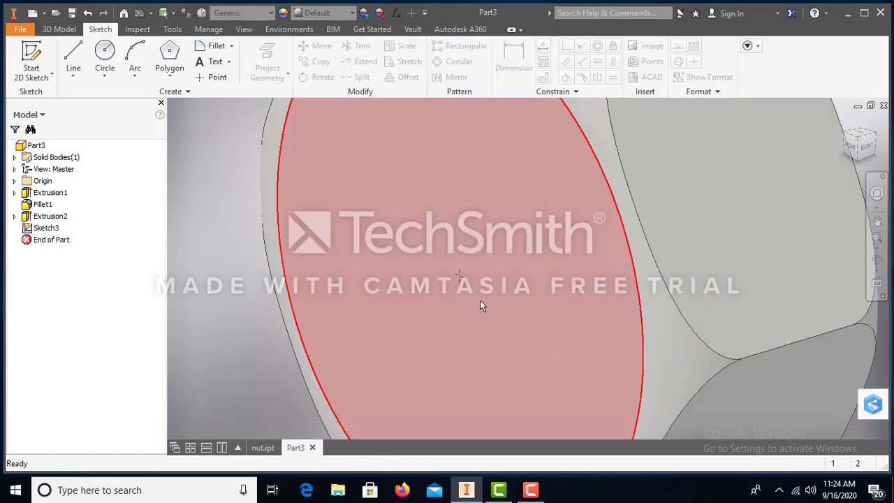
pyautogui.scroll(2, 480, 306)
pyautogui.scroll(-4, 442, 243)
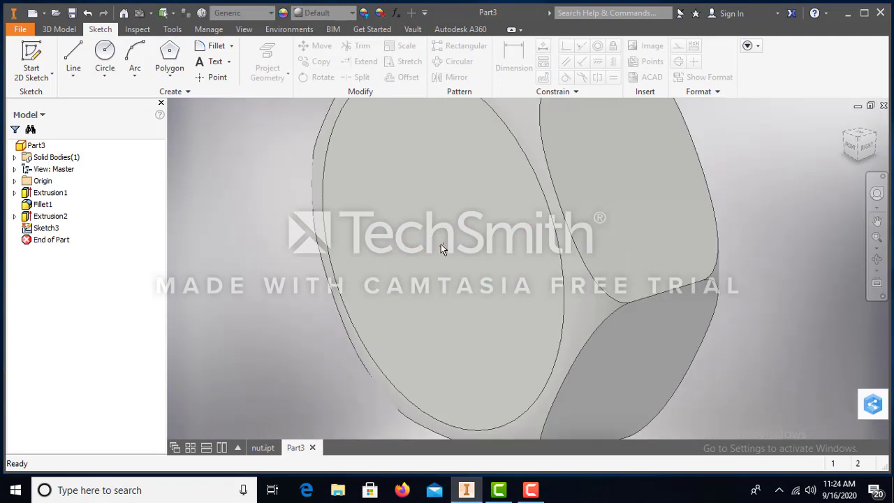
pyautogui.scroll(-3, 440, 238)
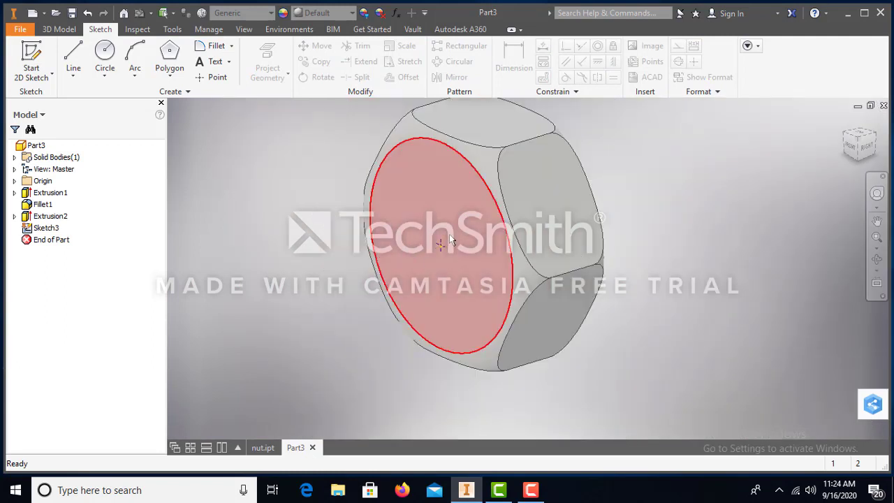
pyautogui.moveTo(449, 234)
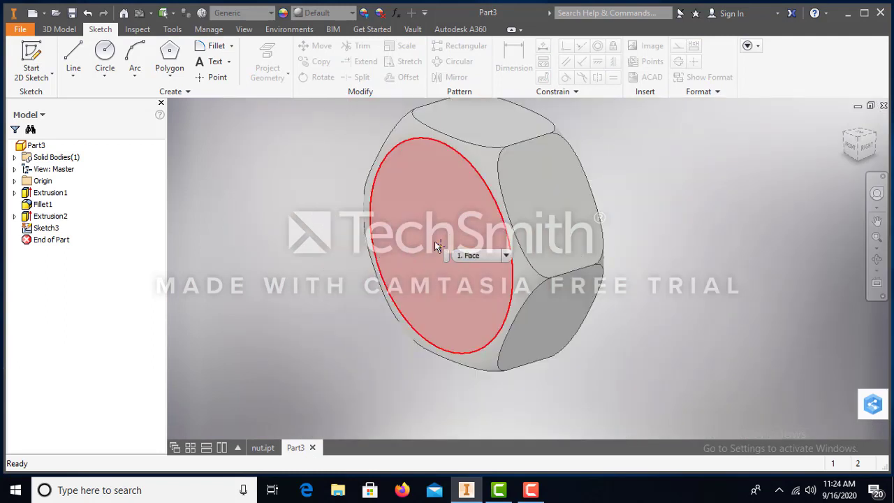
pyautogui.scroll(5, 458, 248)
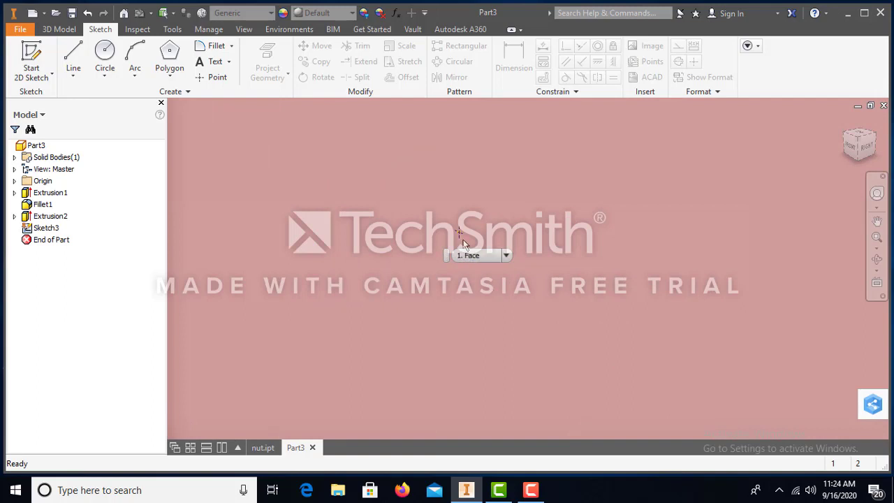
pyautogui.scroll(-2, 463, 228)
pyautogui.scroll(-3, 464, 232)
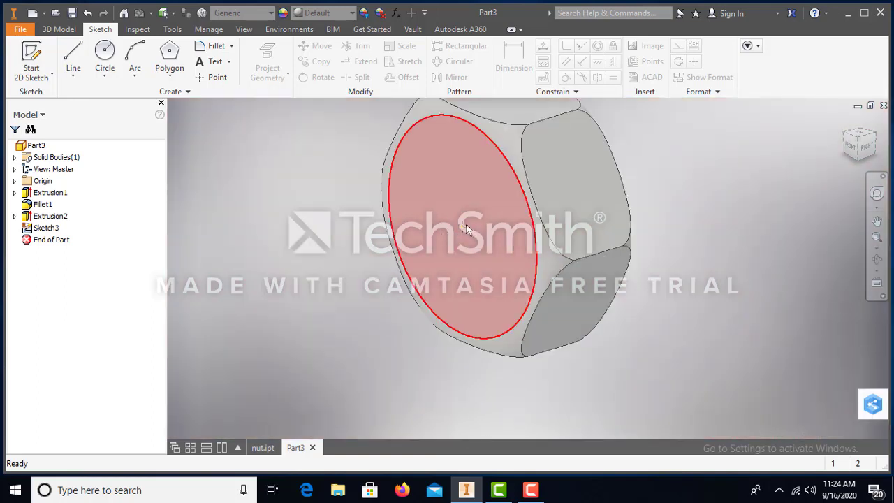
pyautogui.scroll(-3, 468, 232)
pyautogui.scroll(3, 478, 241)
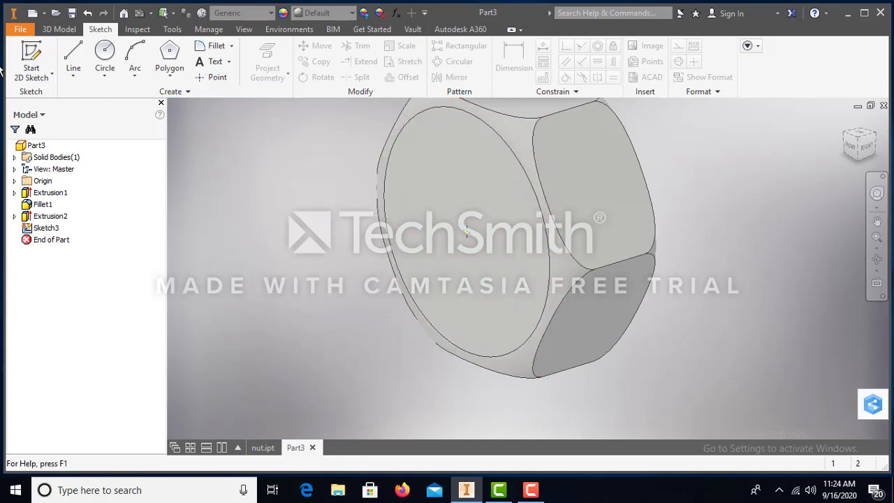
# - Start a hole at the sketch point on the nut's front face, set as a tapped hole with a flat drill point
pyautogui.click(61, 31)
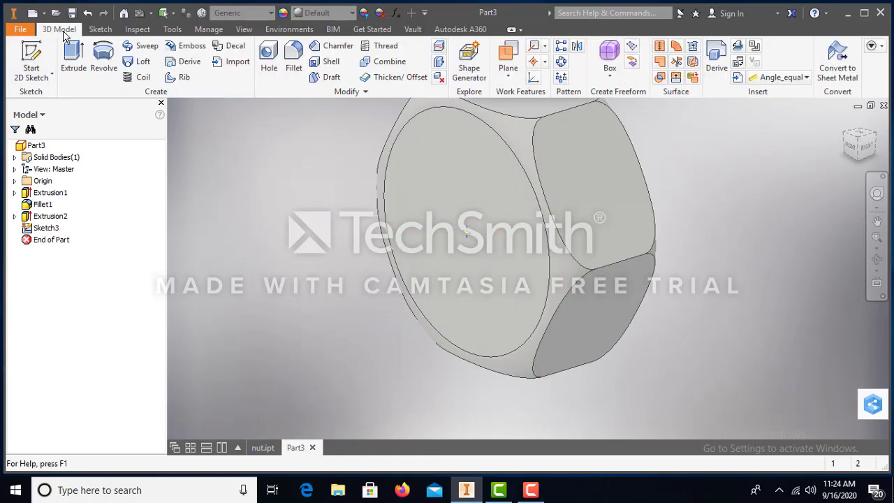
pyautogui.click(269, 63)
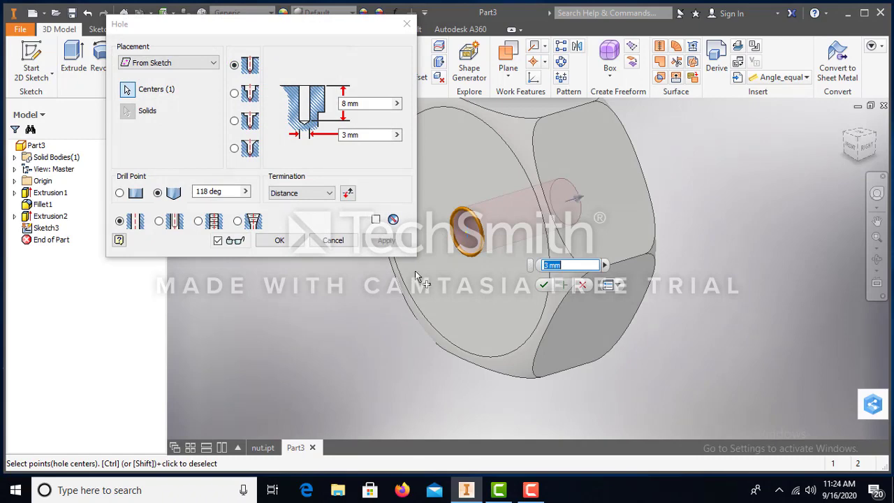
pyautogui.moveTo(278, 33); pyautogui.dragTo(201, 147)
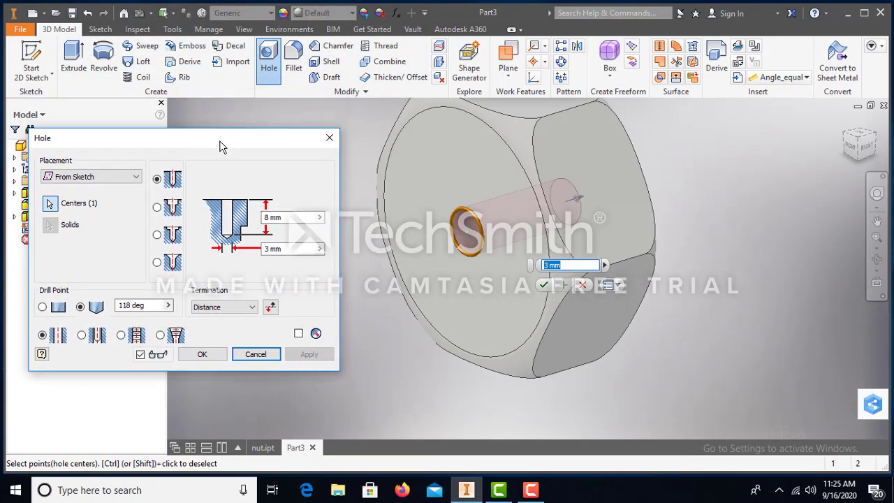
pyautogui.moveTo(236, 137); pyautogui.dragTo(261, 124)
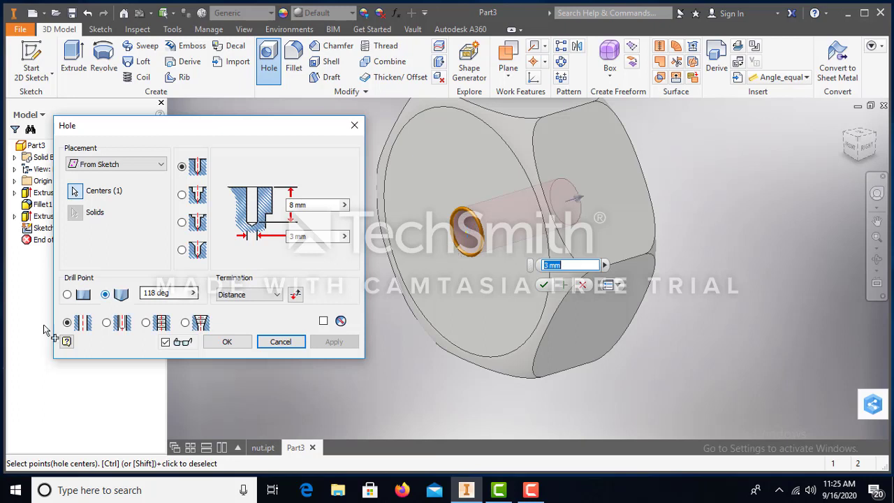
pyautogui.moveTo(198, 125); pyautogui.dragTo(206, 101)
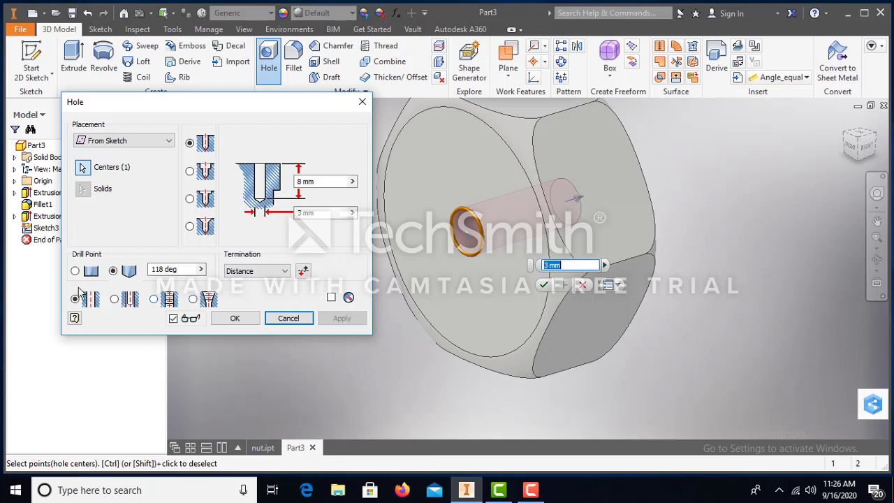
pyautogui.click(151, 302)
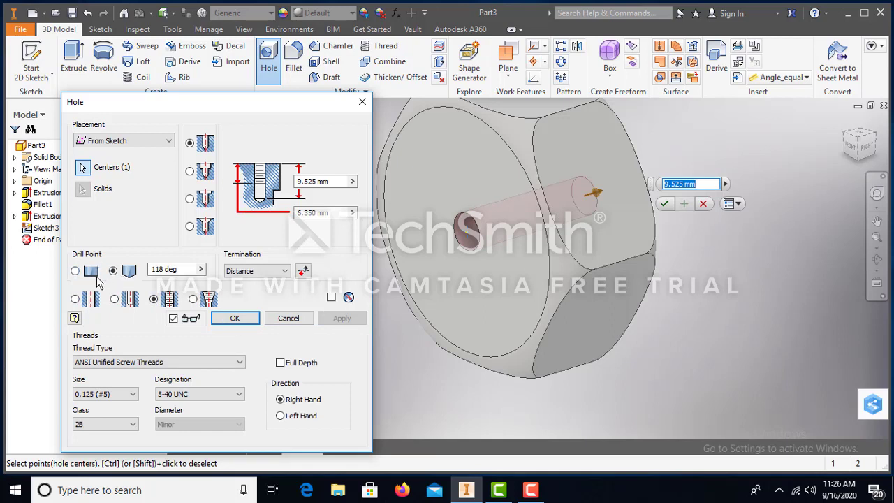
pyautogui.click(75, 272)
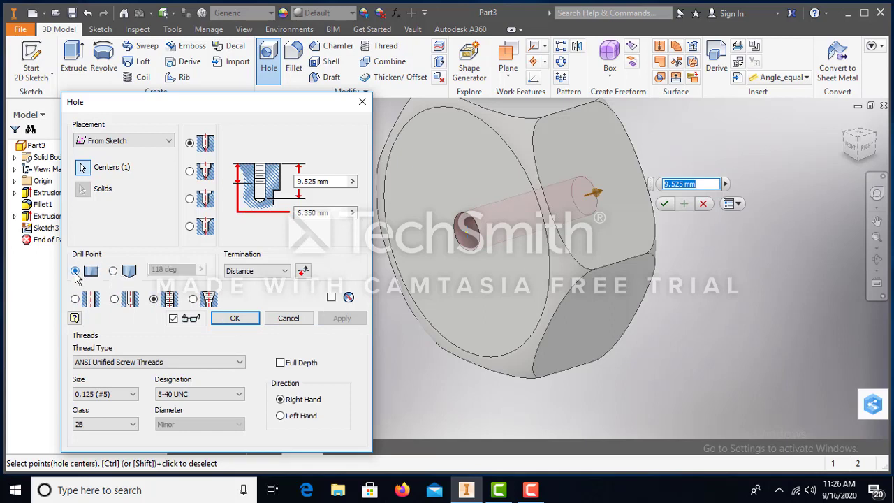
pyautogui.click(114, 271)
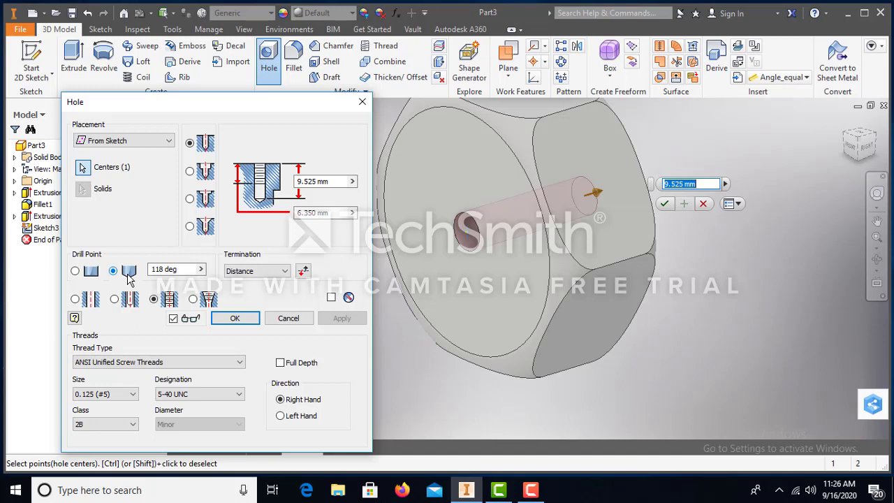
pyautogui.click(75, 273)
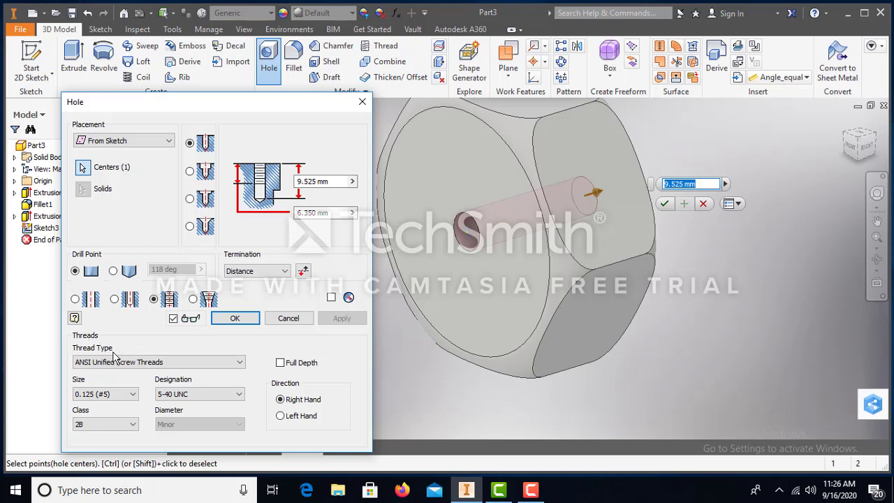
# - Set the hole's thread to ISO Metric profile, size 10, designation M10x1.5
pyautogui.click(241, 363)
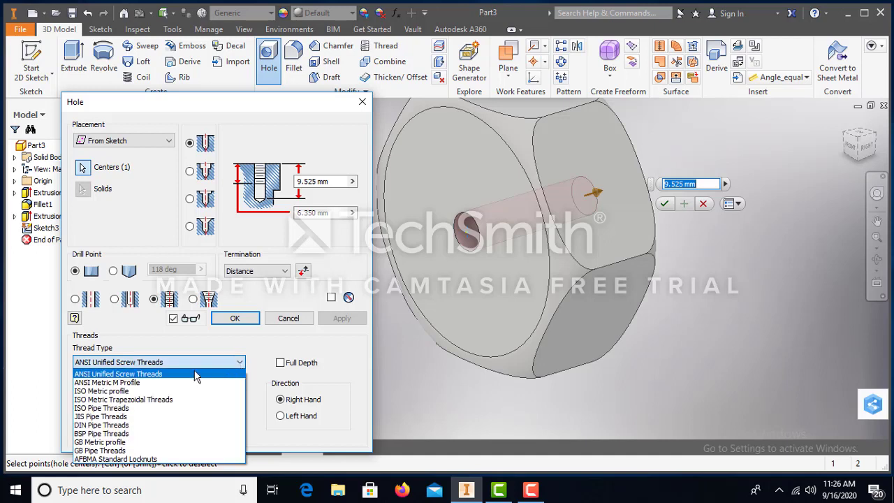
pyautogui.click(171, 392)
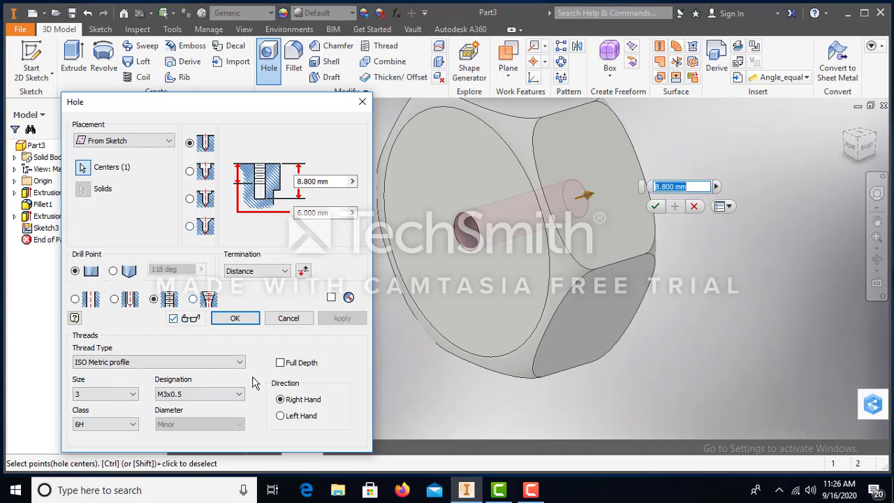
pyautogui.click(134, 395)
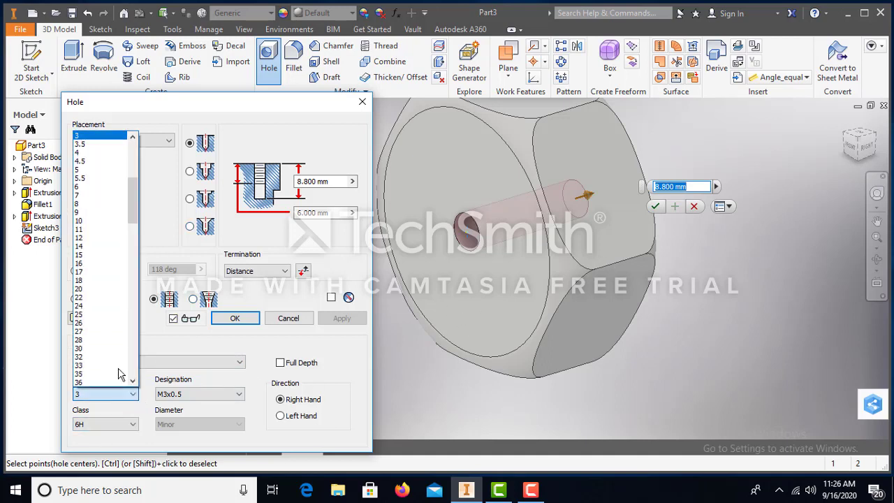
pyautogui.click(88, 222)
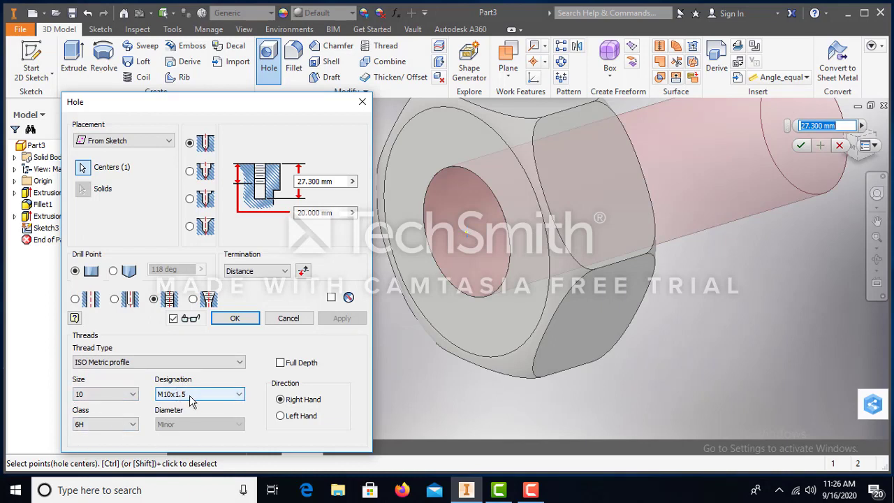
pyautogui.click(239, 394)
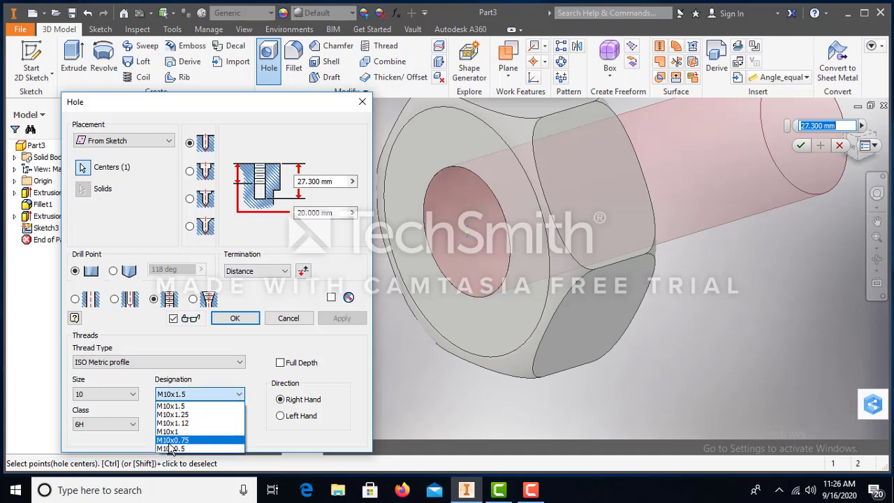
pyautogui.click(190, 406)
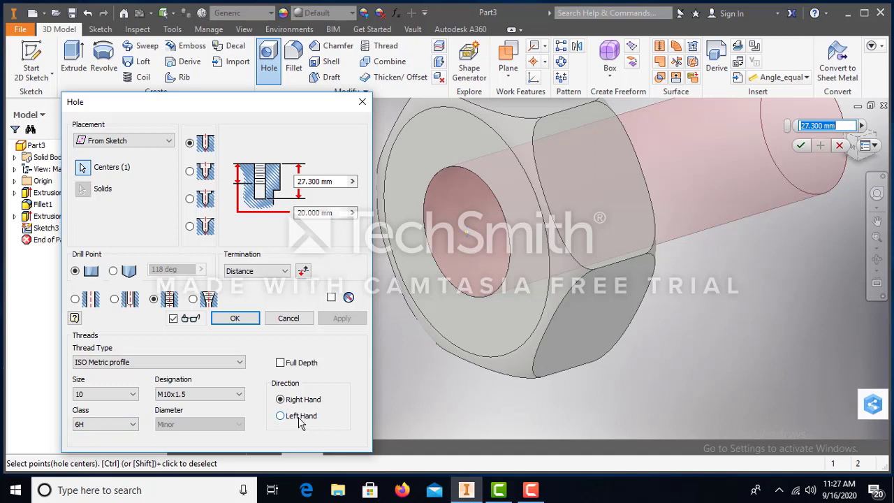
# - Make the thread full depth and create the tapped hole through the nut
pyautogui.click(286, 366)
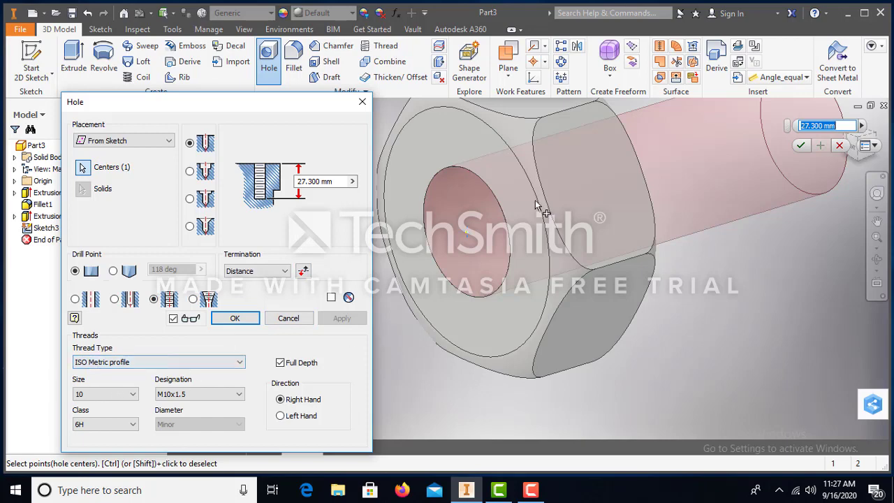
pyautogui.moveTo(287, 103); pyautogui.dragTo(258, 53)
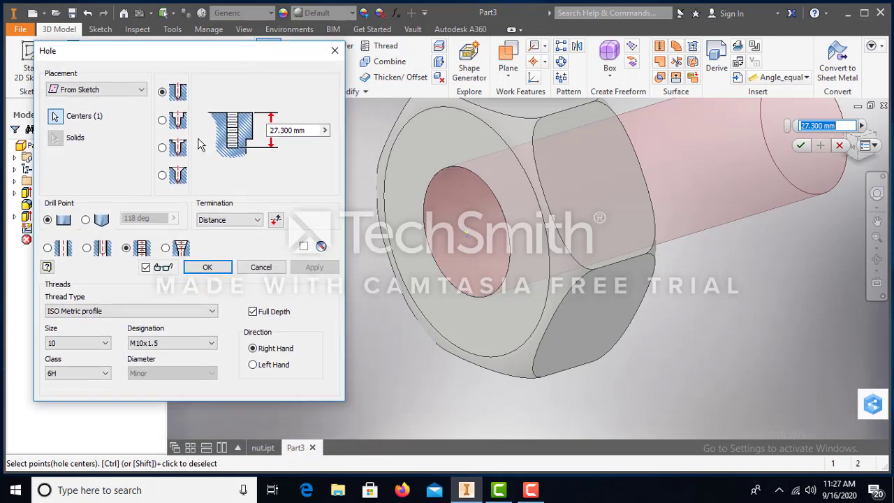
pyautogui.click(205, 266)
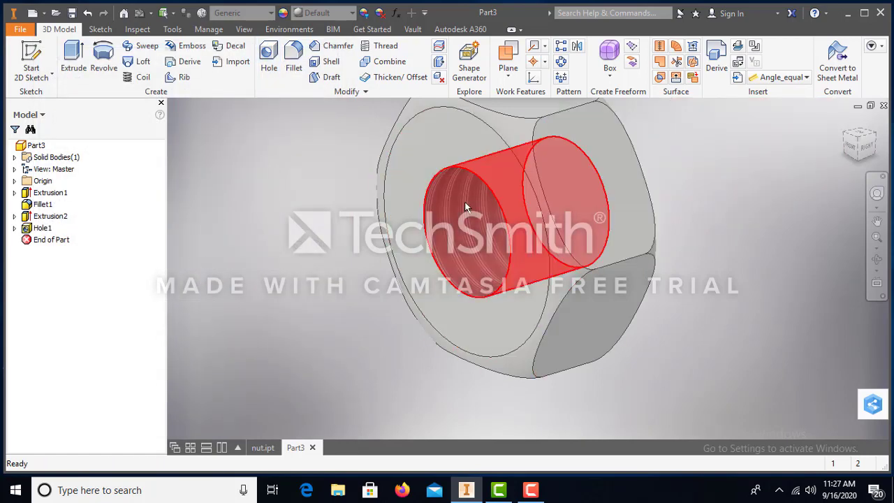
# - Chamfer the circular edges at both ends of the threaded hole with a 0.5 mm distance
pyautogui.scroll(-3, 636, 199)
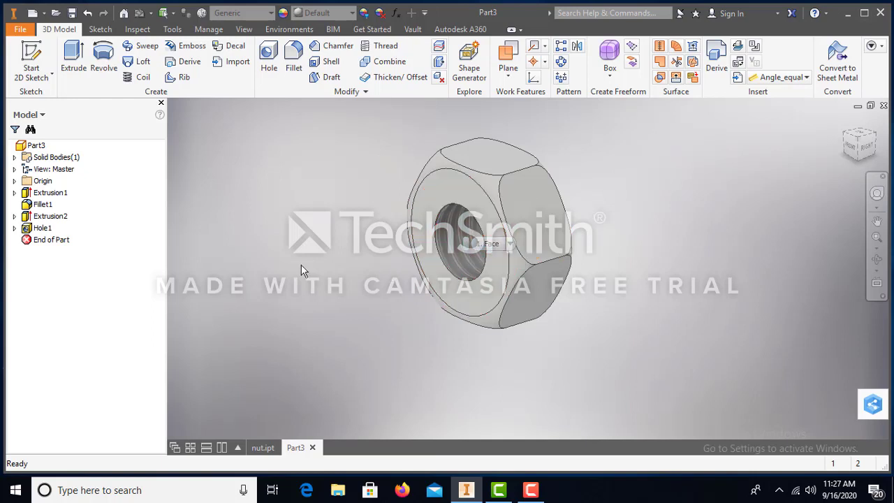
pyautogui.click(843, 124)
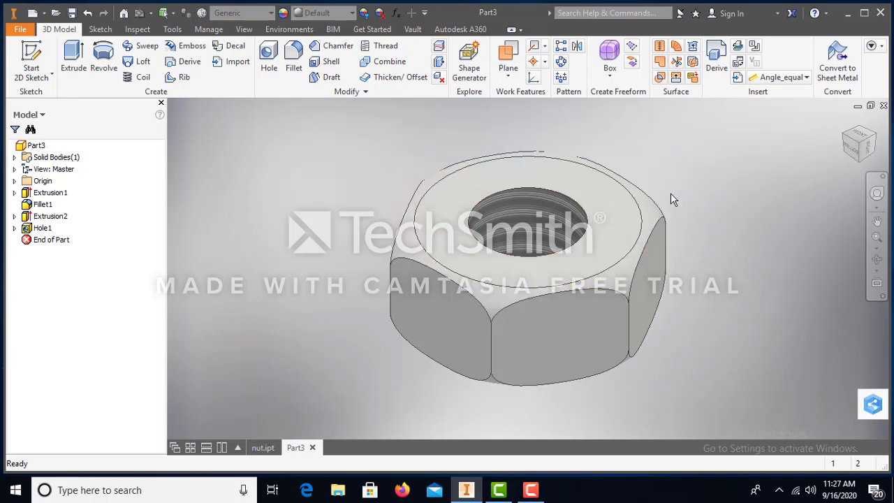
pyautogui.click(338, 48)
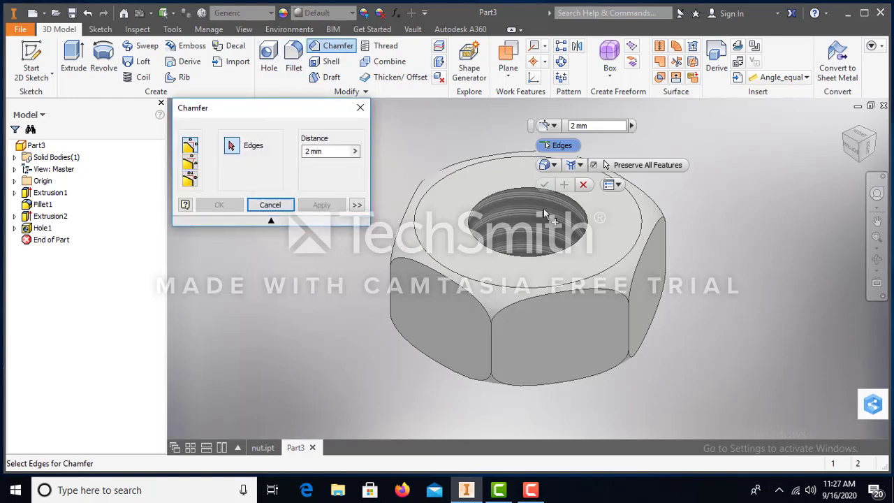
pyautogui.click(590, 222)
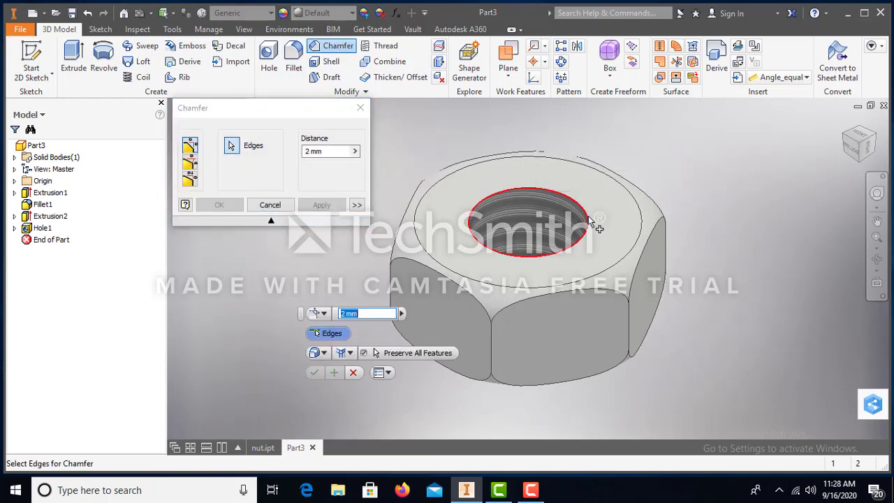
pyautogui.click(590, 222)
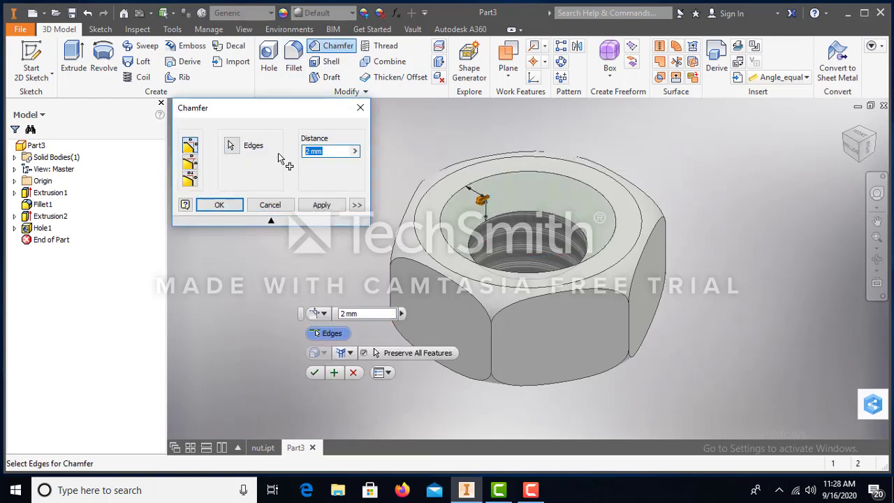
pyautogui.write('0.5')
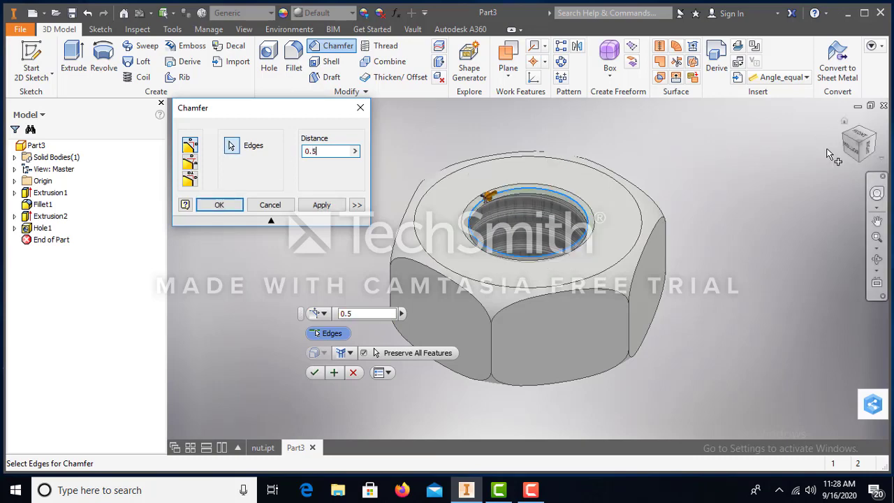
pyautogui.click(838, 155)
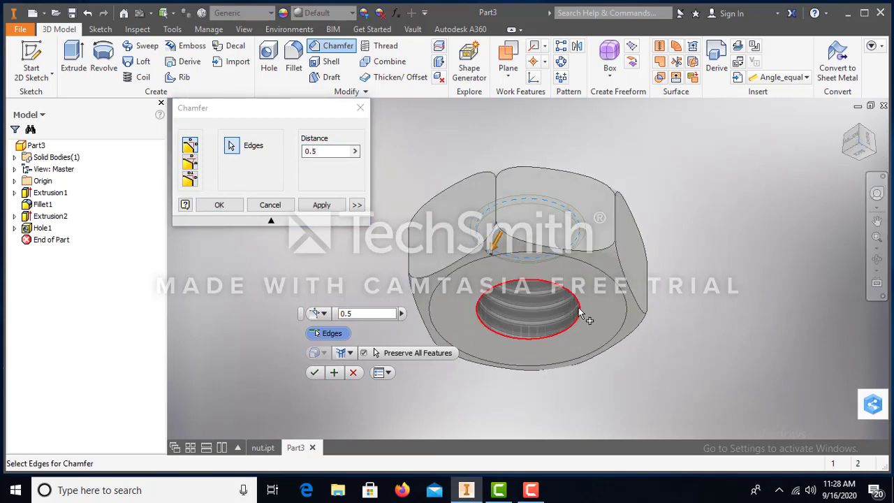
pyautogui.click(578, 309)
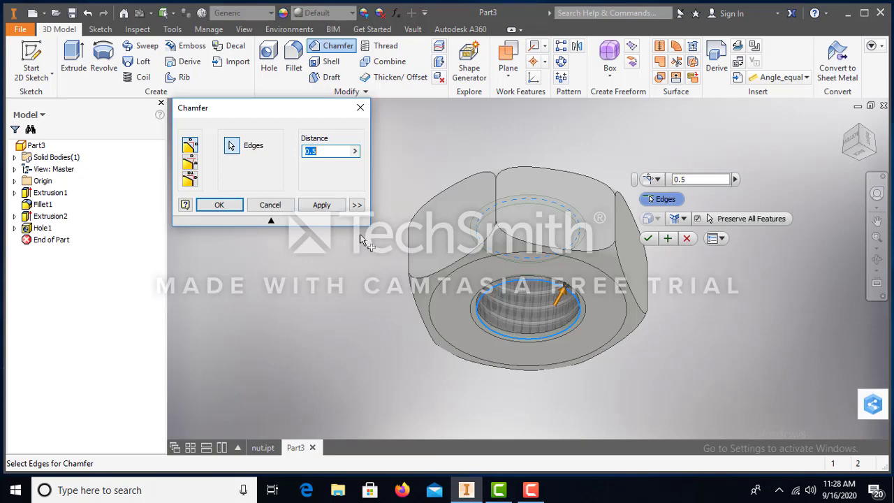
pyautogui.click(319, 207)
pyautogui.click(270, 206)
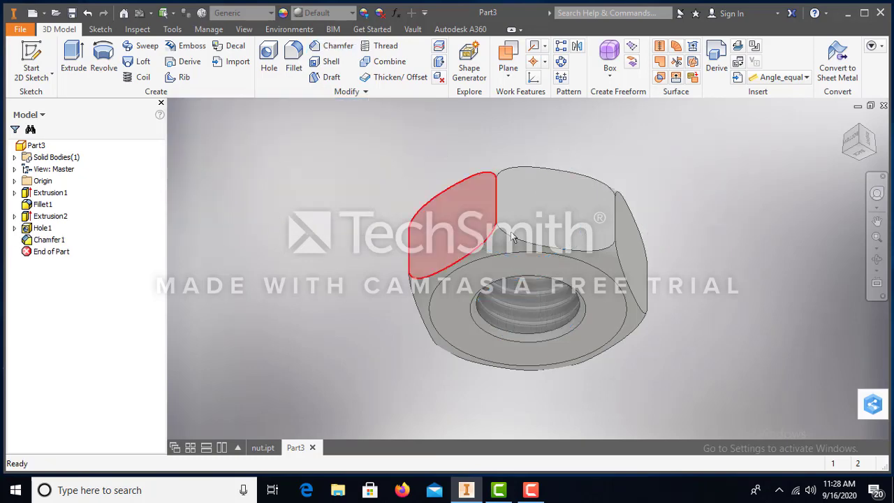
pyautogui.click(843, 121)
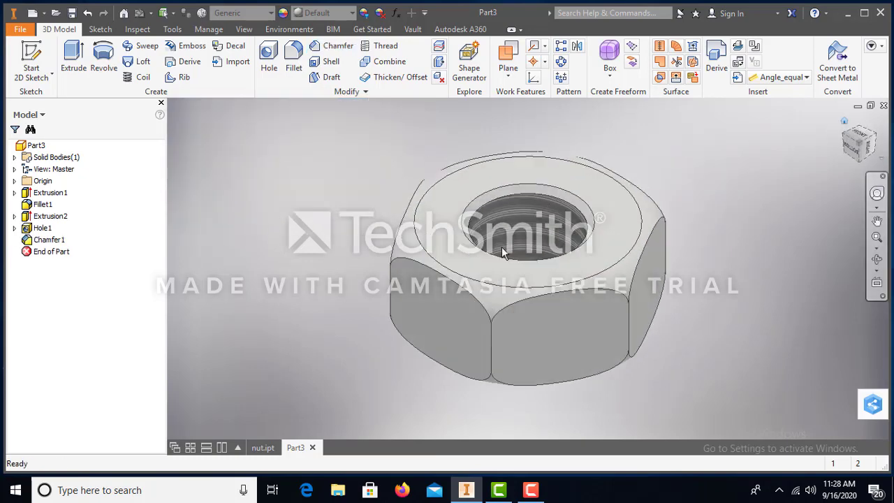